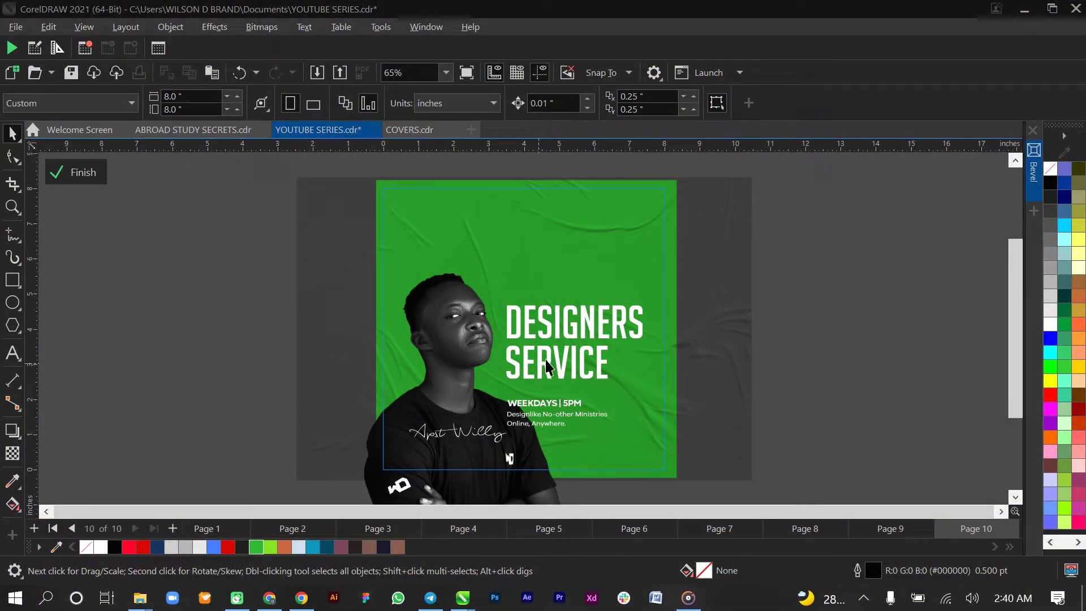
# Select the DESIGNERS heading on the poster.
pyautogui.click(575, 333)
pyautogui.click(809, 331)
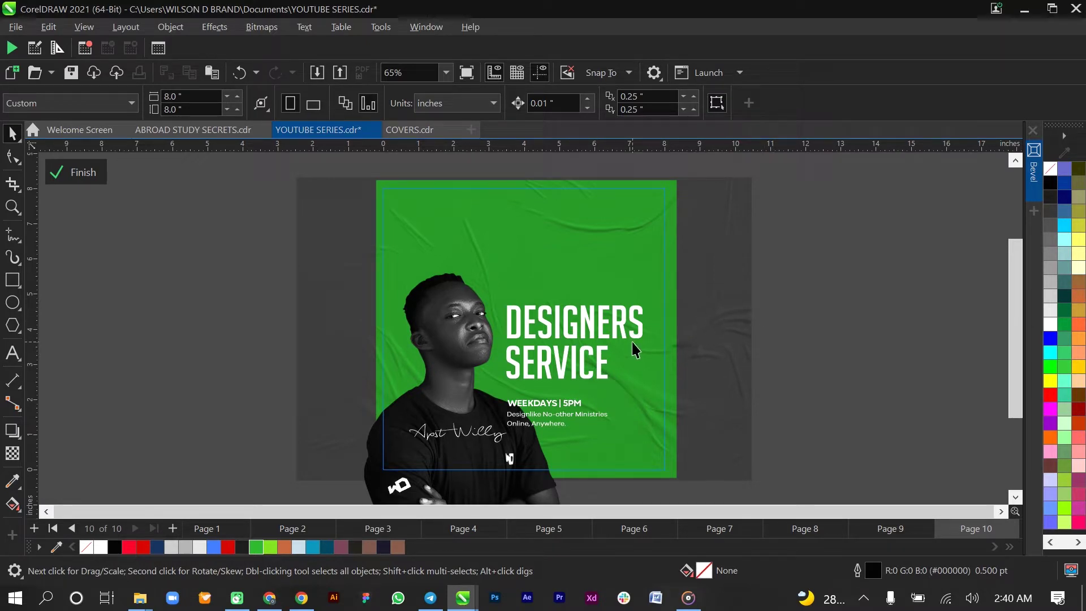
pyautogui.click(549, 340)
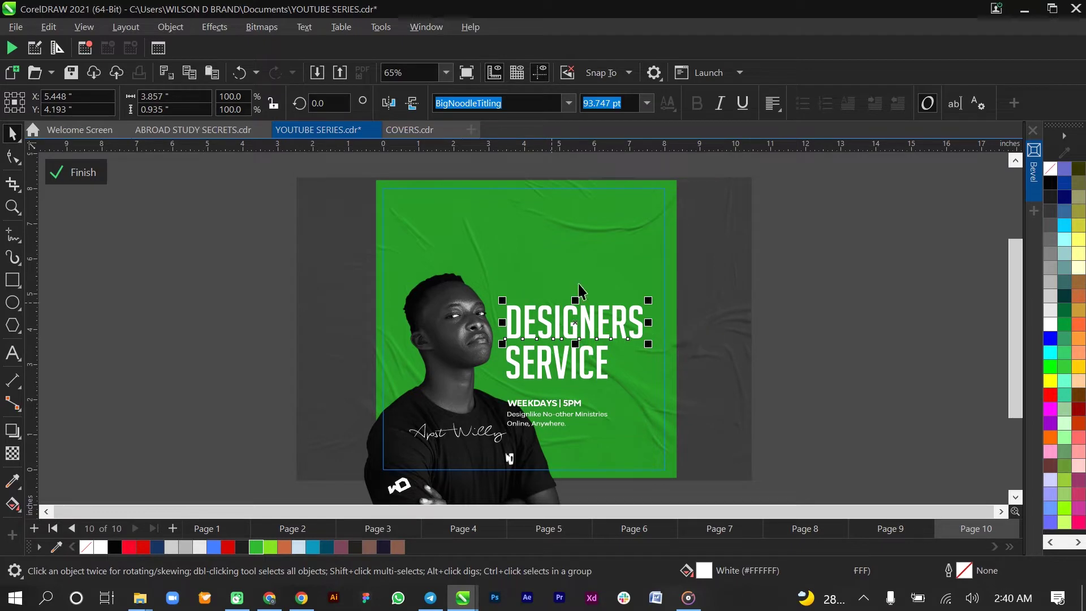
# Apply a soft-edge bevel to DESIGNERS (intensity 96, direction 233, altitude 76).
pyautogui.click(224, 32)
pyautogui.click(230, 352)
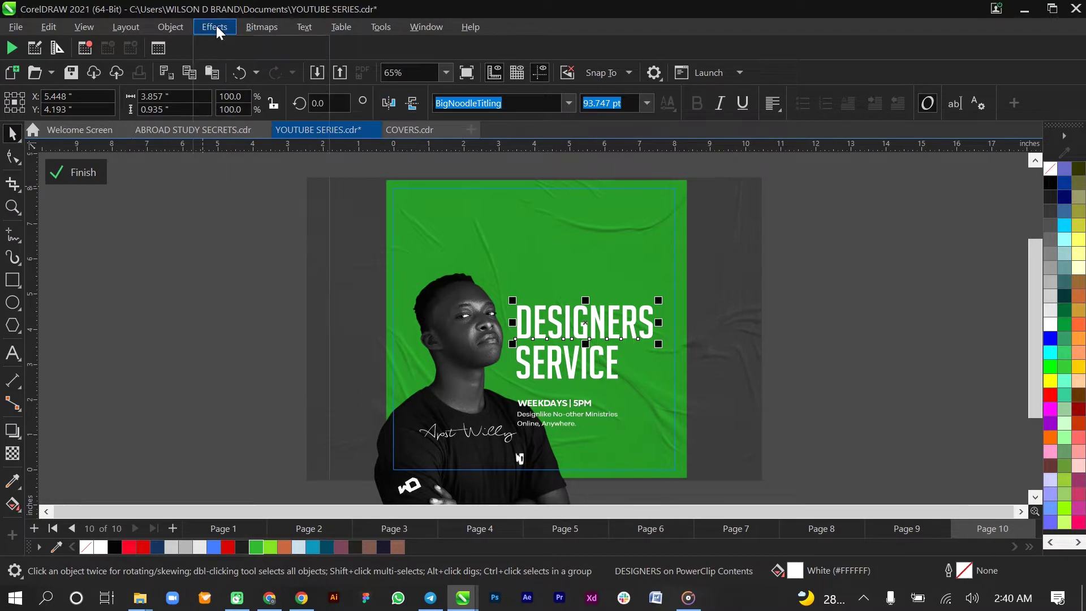
pyautogui.click(216, 27)
pyautogui.click(224, 357)
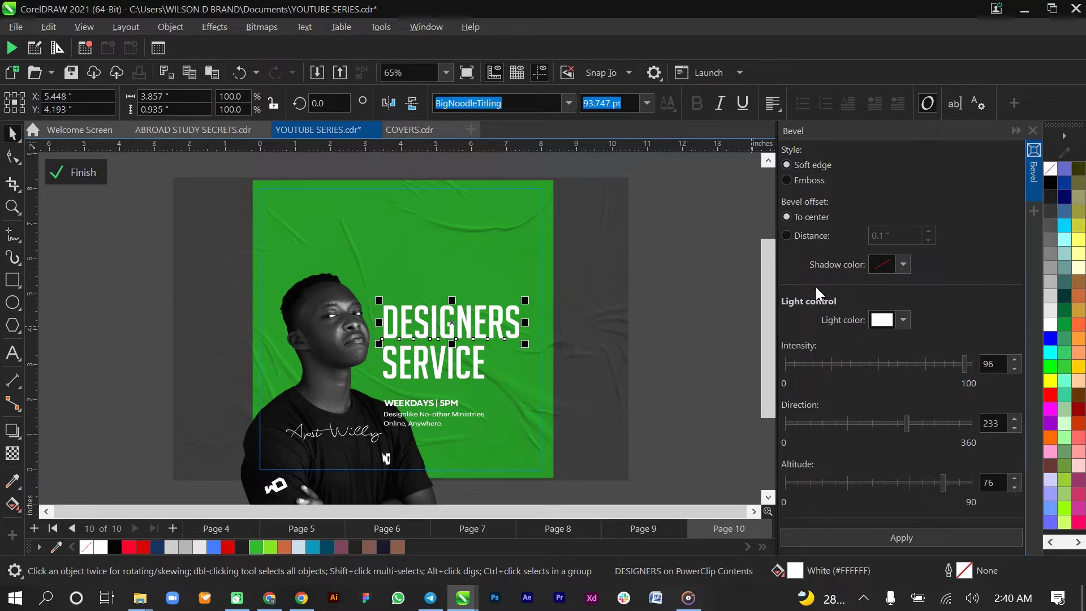
pyautogui.click(911, 536)
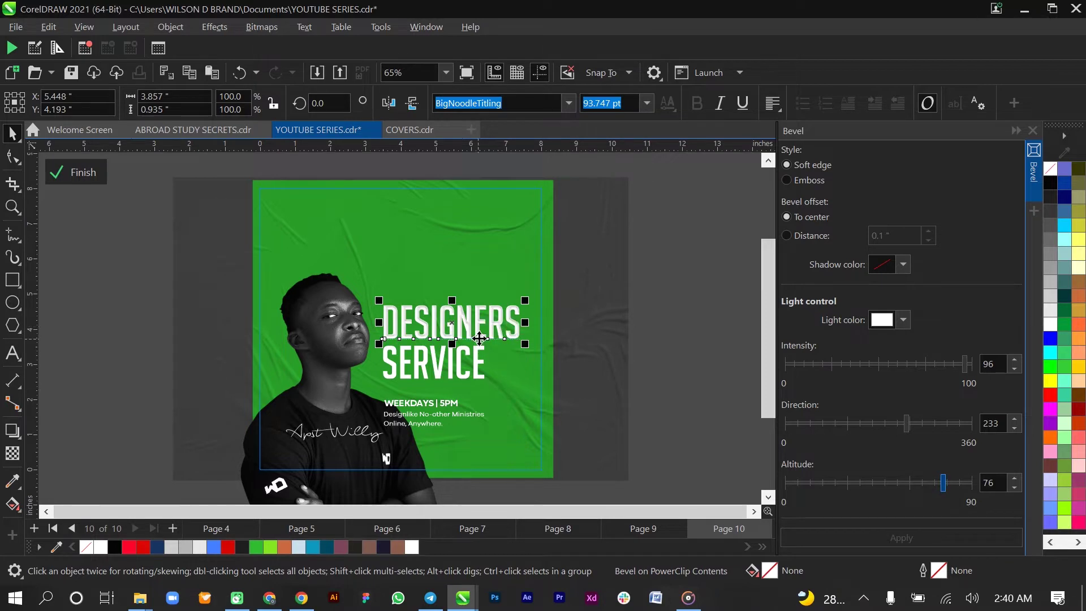
# Check the DESIGNERS bevel up close, then give SERVICE the same soft-edge bevel.
pyautogui.scroll(1, 457, 326)
pyautogui.scroll(10, 456, 327)
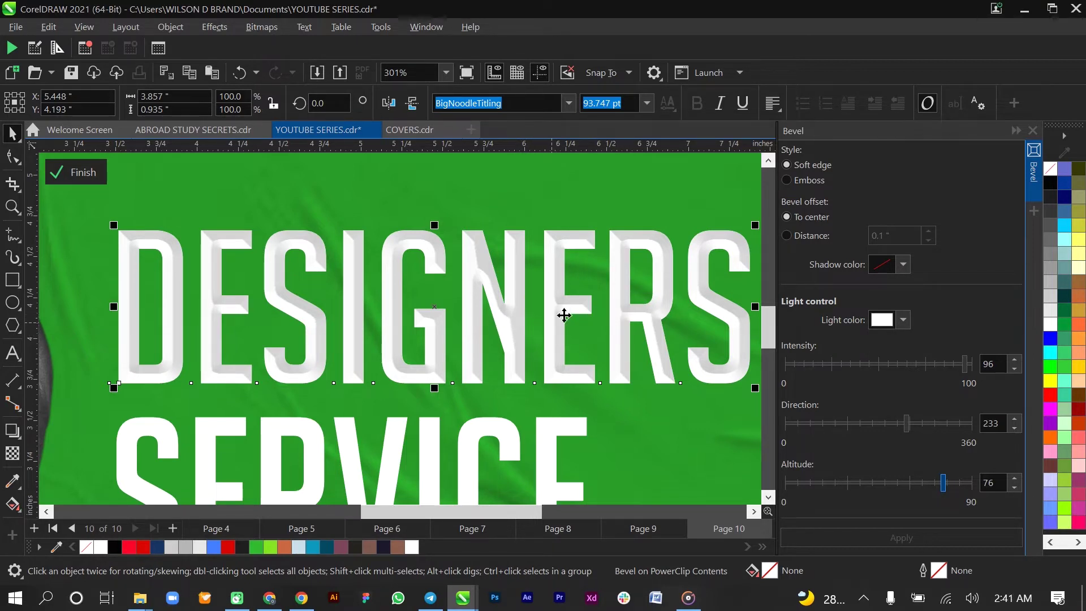
pyautogui.scroll(-3, 555, 316)
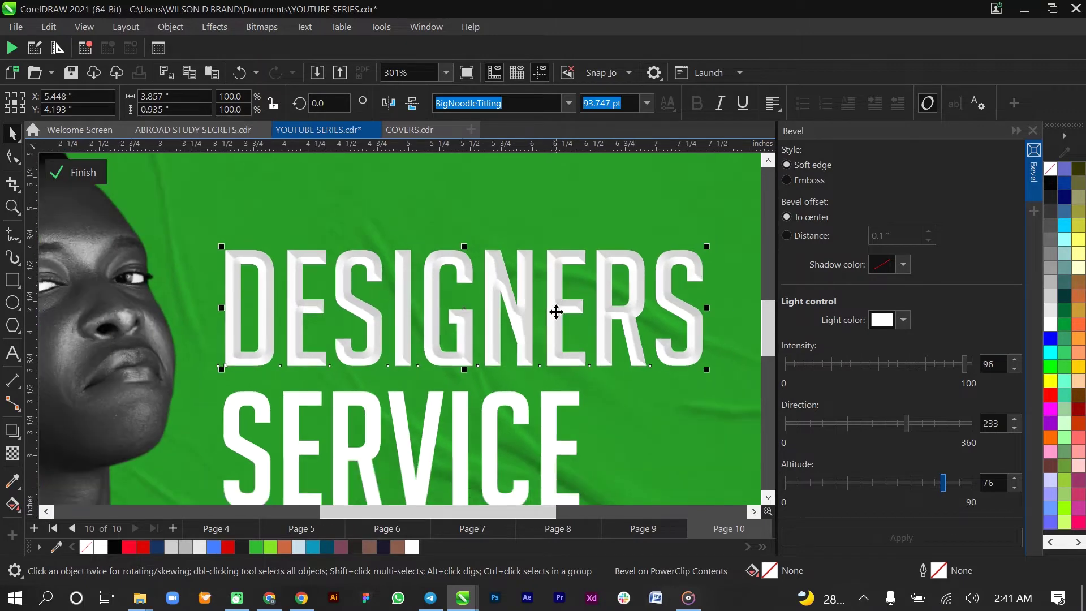
pyautogui.scroll(2, 555, 320)
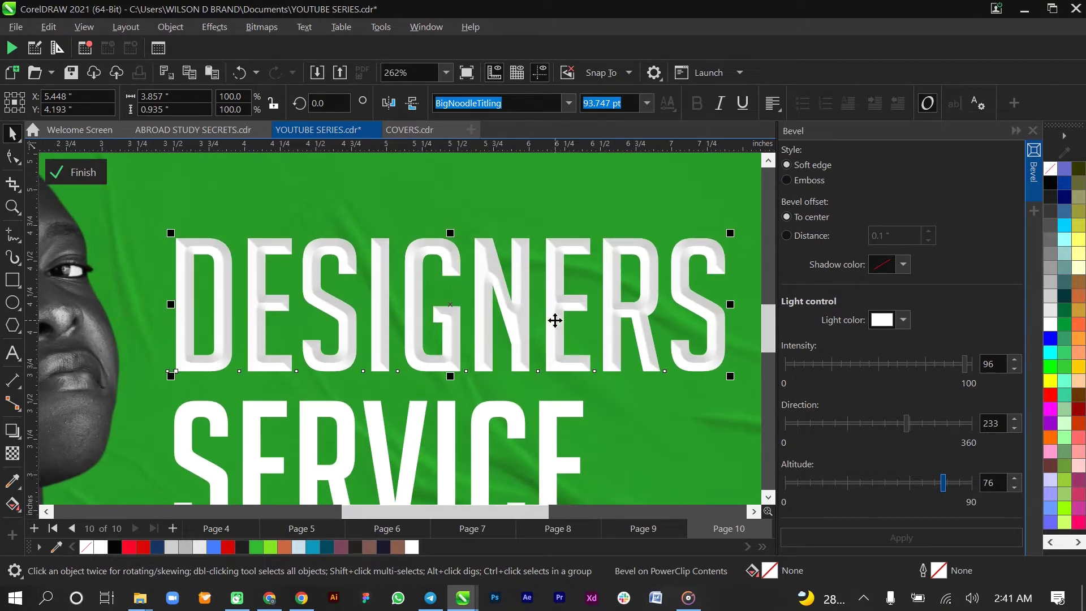
pyautogui.scroll(-2, 554, 320)
pyautogui.scroll(-4, 559, 332)
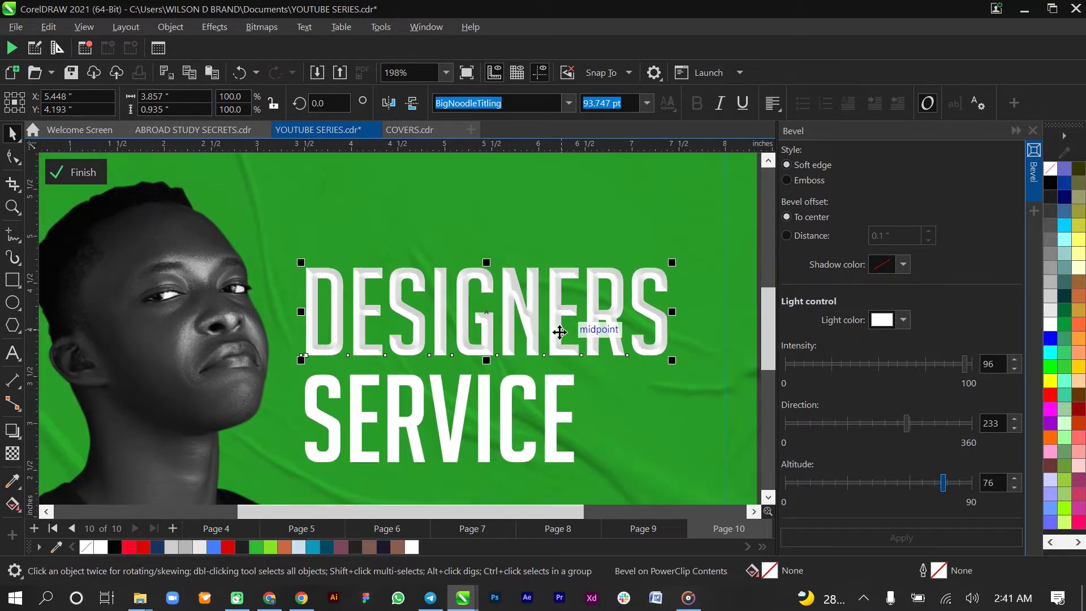
pyautogui.click(553, 375)
pyautogui.click(884, 539)
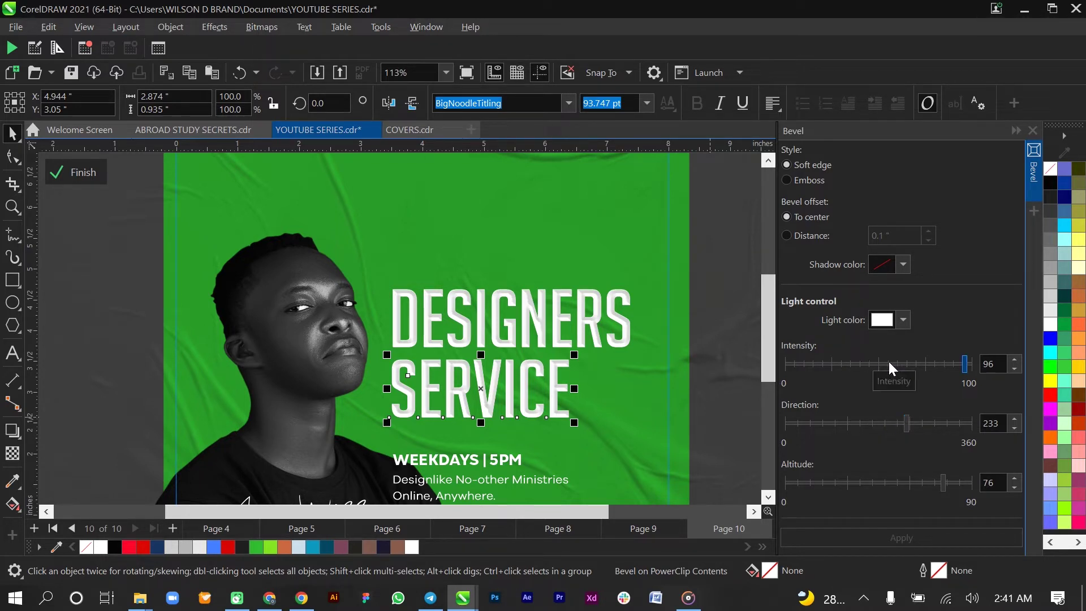
pyautogui.click(869, 364)
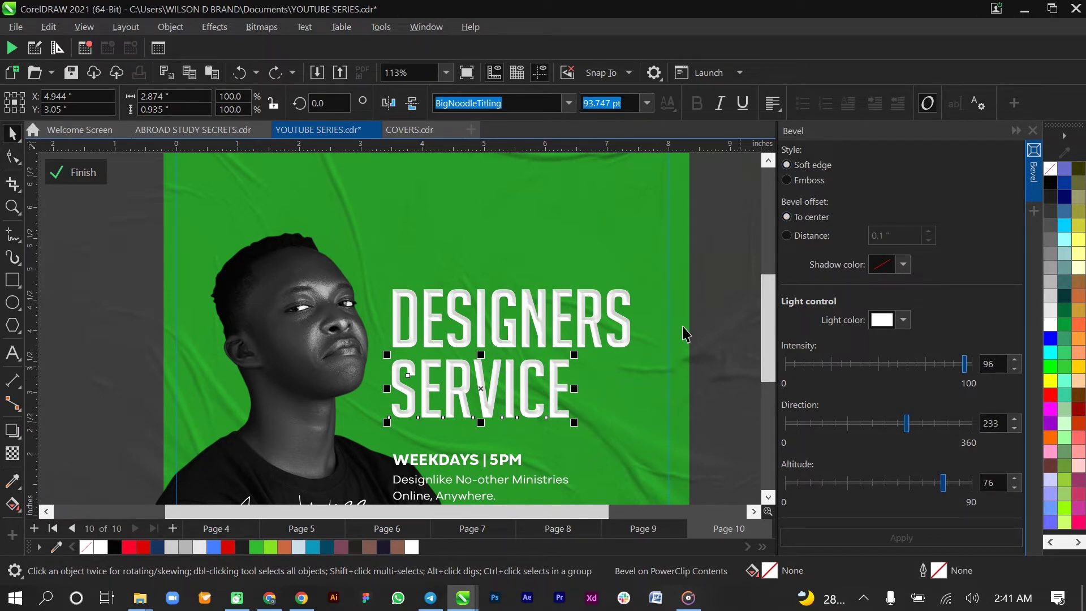
# Switch SERVICE's bevel to Emboss with a light direction of 161.
pyautogui.click(787, 180)
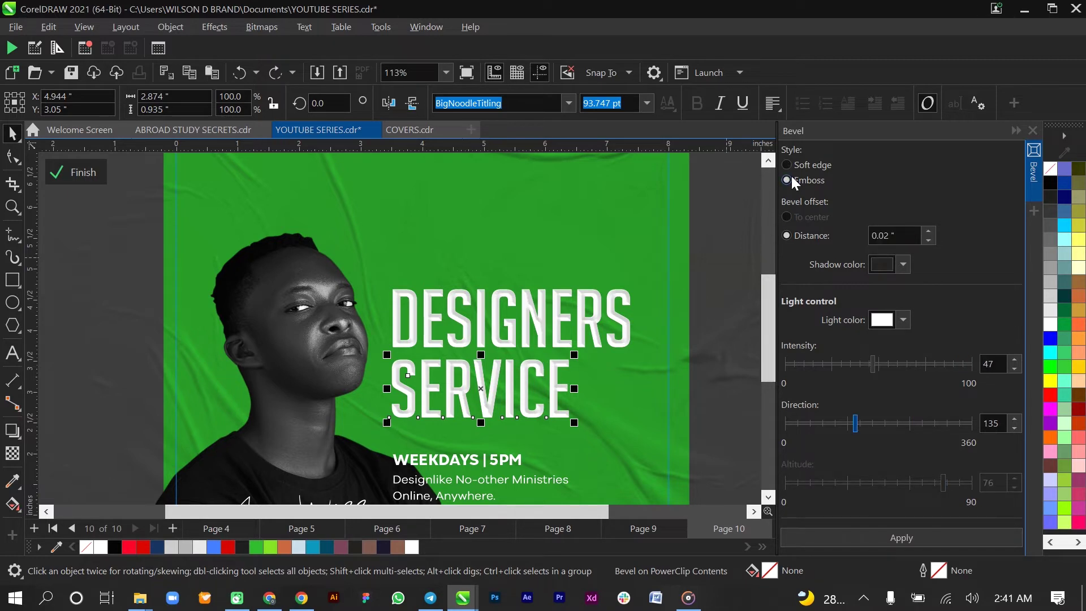
pyautogui.click(896, 534)
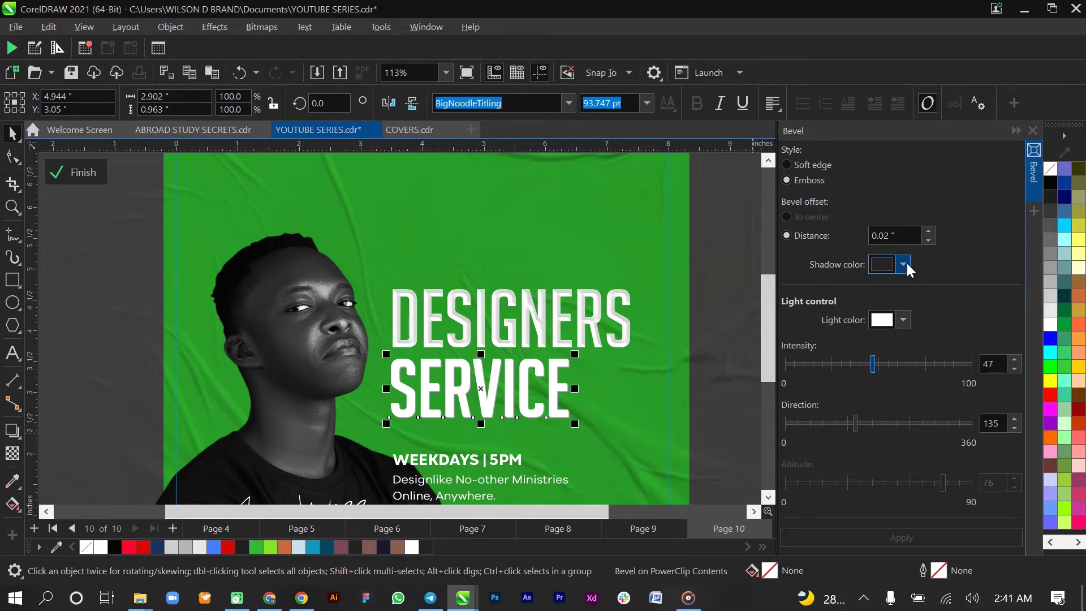
pyautogui.click(923, 422)
pyautogui.click(938, 539)
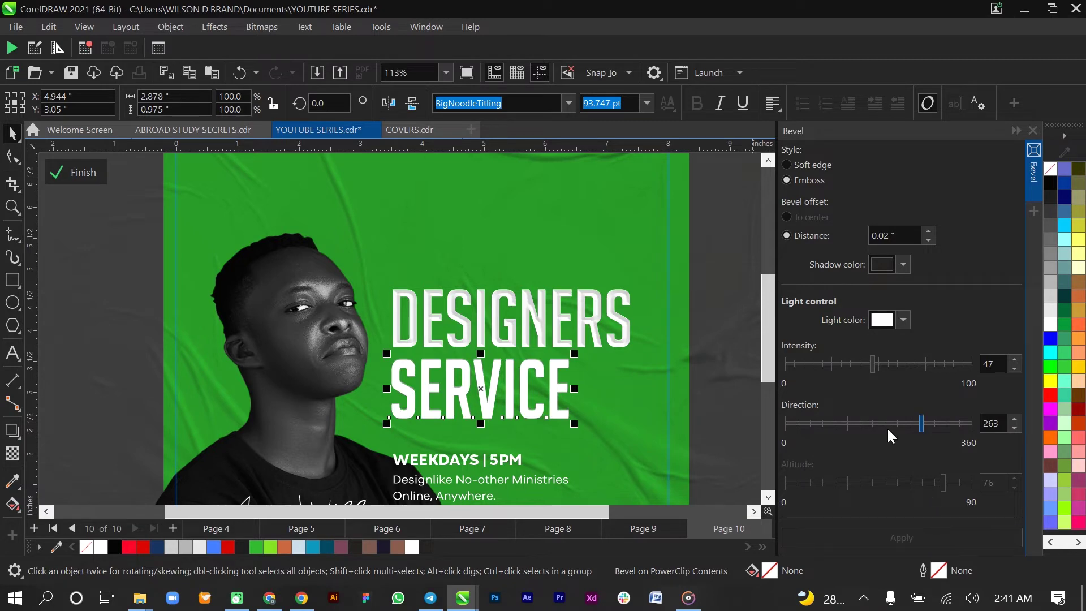
pyautogui.click(869, 423)
pyautogui.click(928, 534)
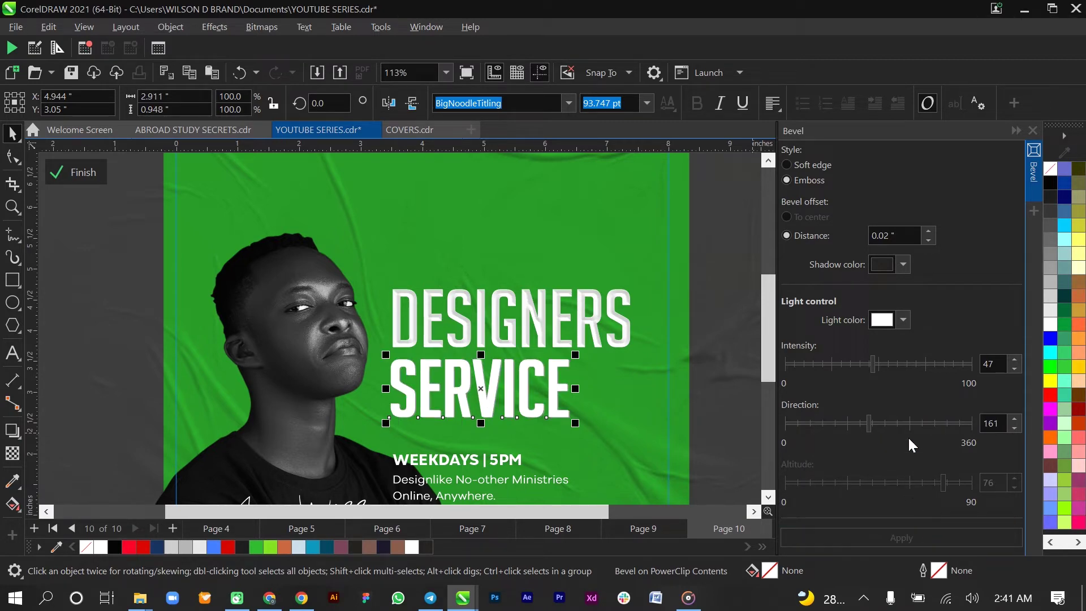
# Raise the emboss light intensity on SERVICE to 77 and inspect the result.
pyautogui.scroll(4, 565, 425)
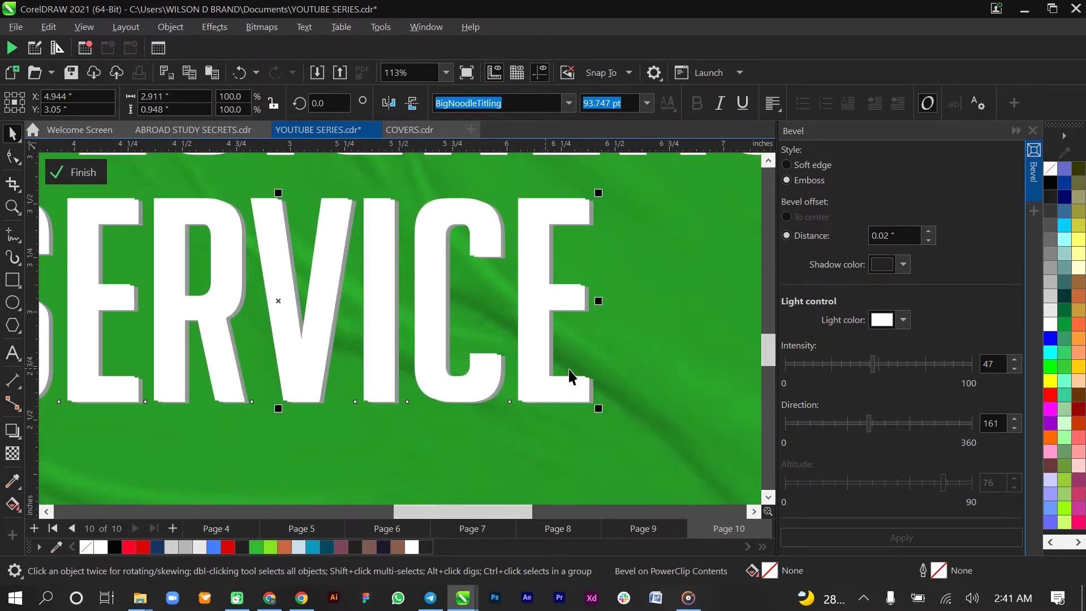
pyautogui.scroll(-4, 520, 396)
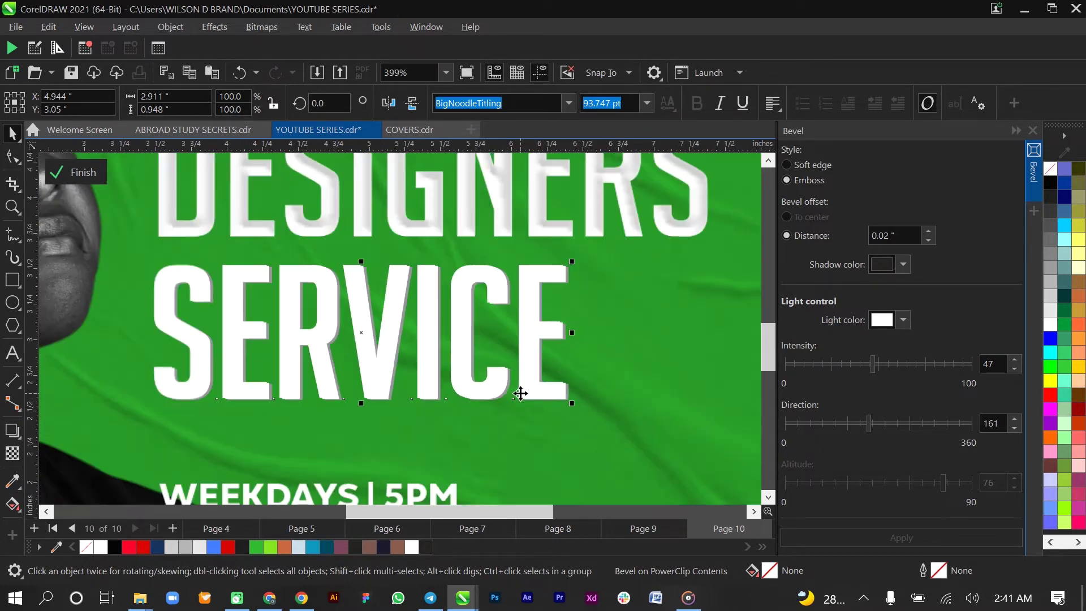
pyautogui.scroll(-1, 521, 392)
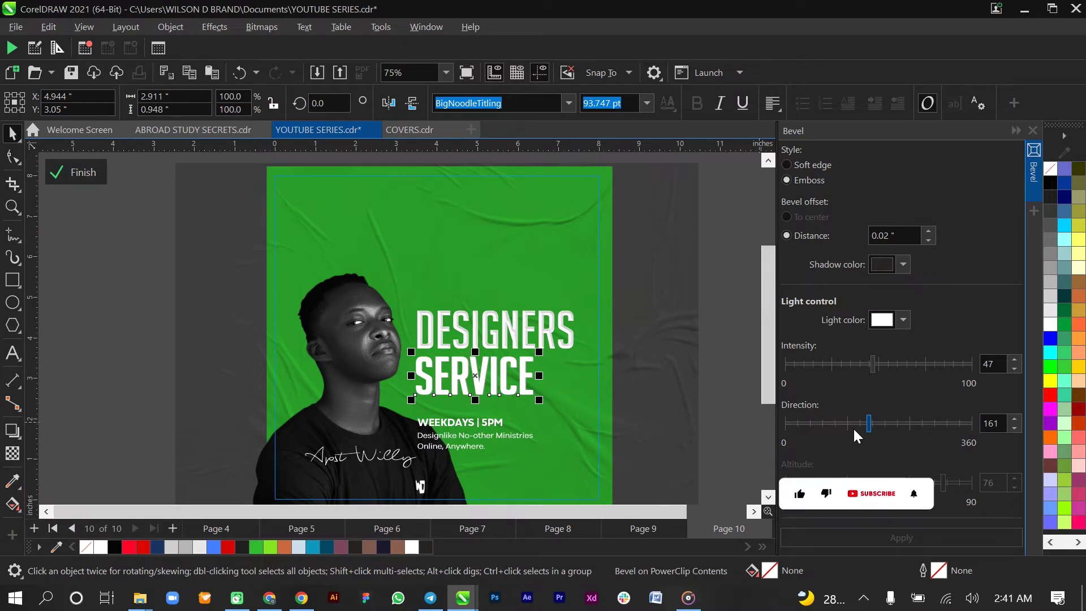
pyautogui.moveTo(873, 363); pyautogui.dragTo(929, 362)
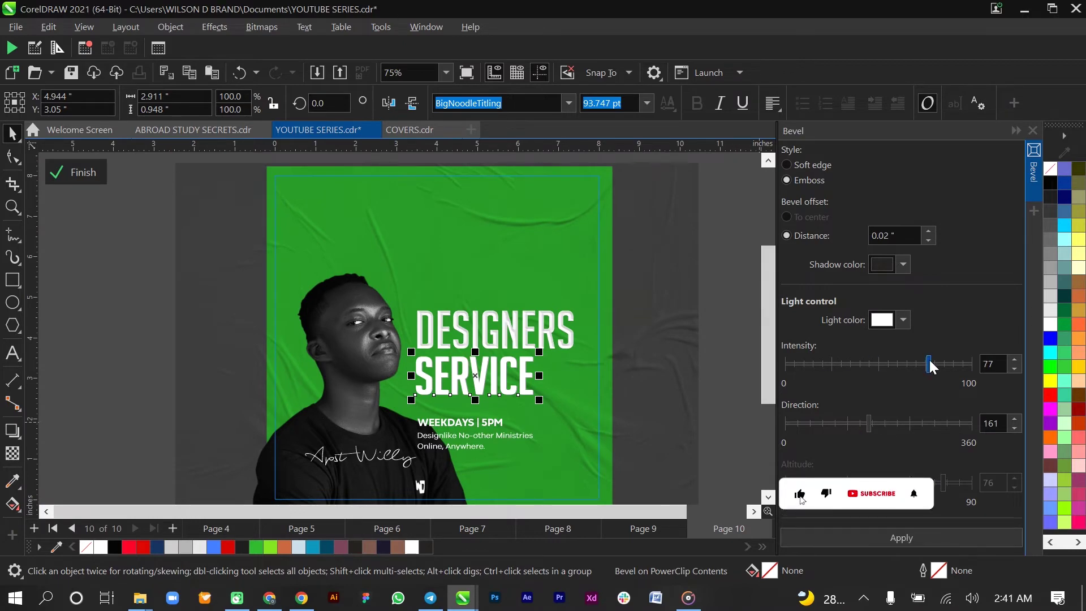
pyautogui.click(945, 535)
pyautogui.scroll(5, 476, 384)
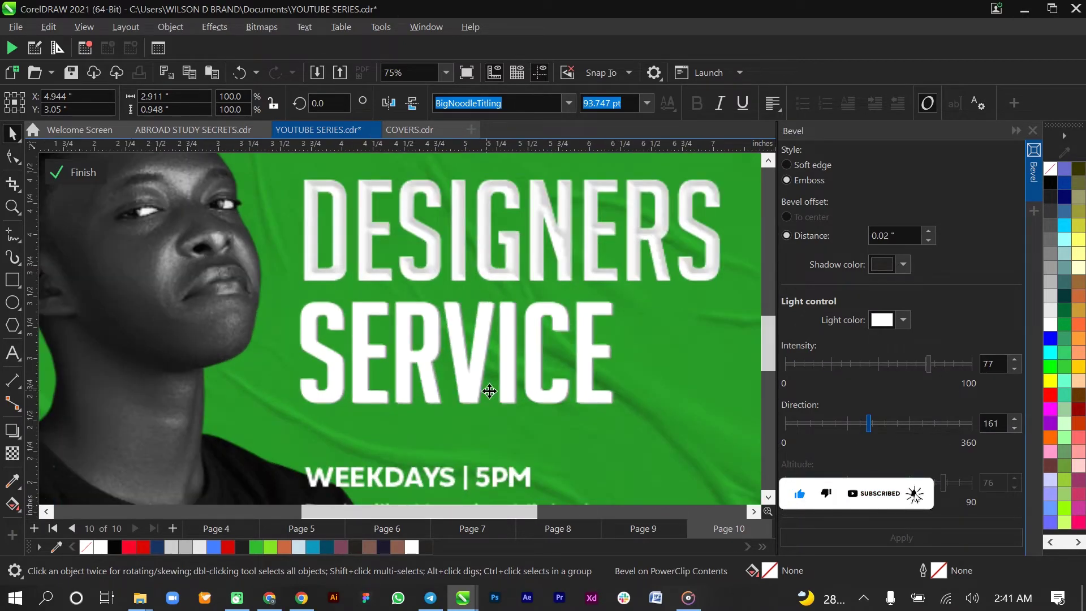
pyautogui.scroll(2, 490, 395)
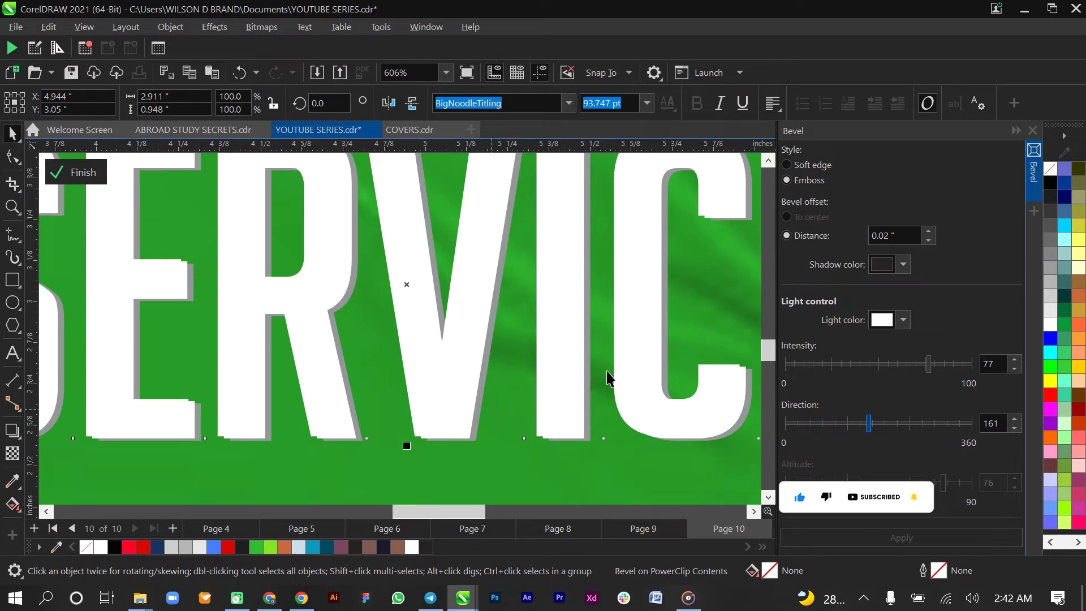
pyautogui.scroll(1, 647, 338)
pyautogui.scroll(-2, 647, 337)
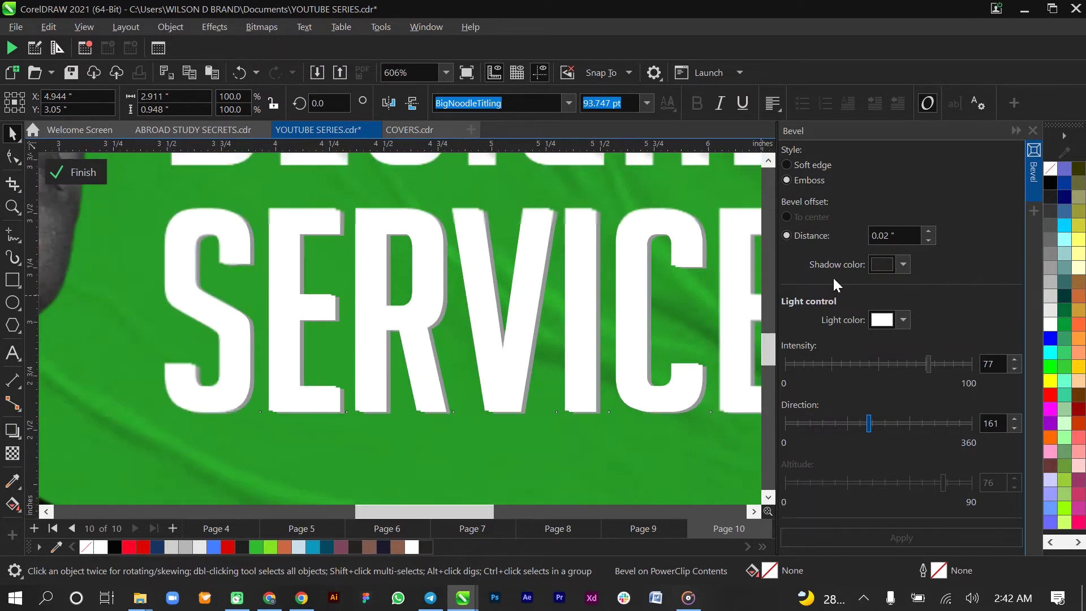
pyautogui.click(899, 264)
# Give SERVICE's emboss bevel a near-black shadow colour (C75 M68 Y65 K90).
pyautogui.moveTo(974, 448); pyautogui.dragTo(994, 454)
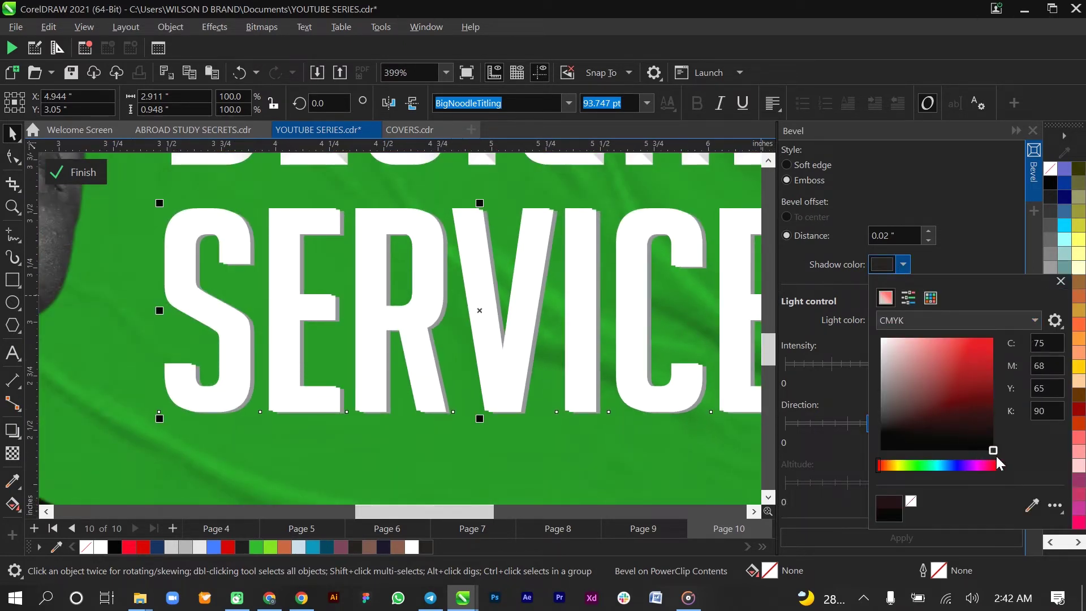
pyautogui.click(938, 542)
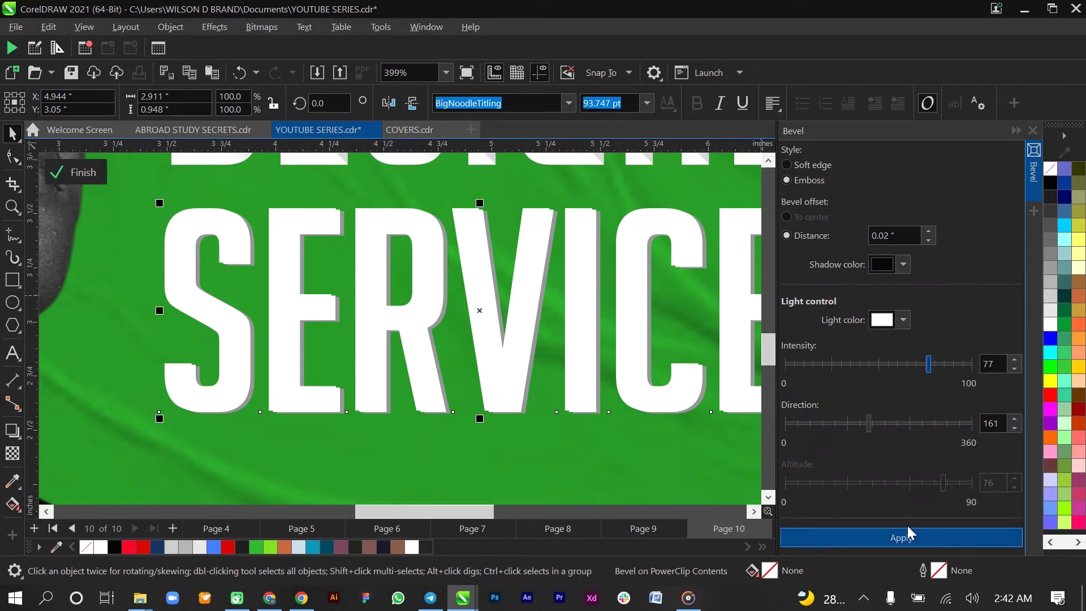
pyautogui.scroll(-5, 557, 354)
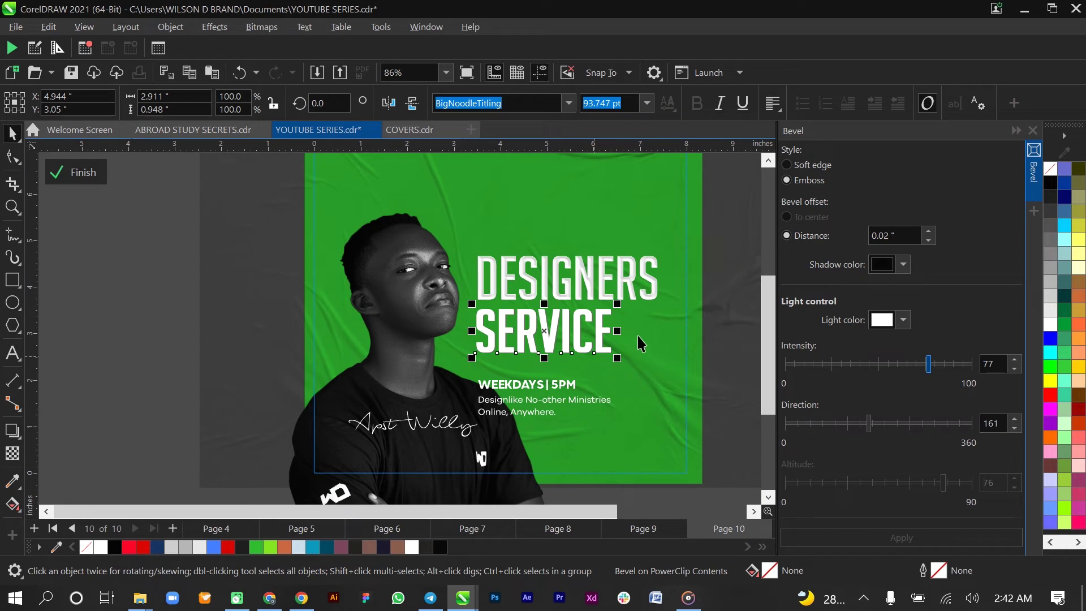
pyautogui.click(627, 282)
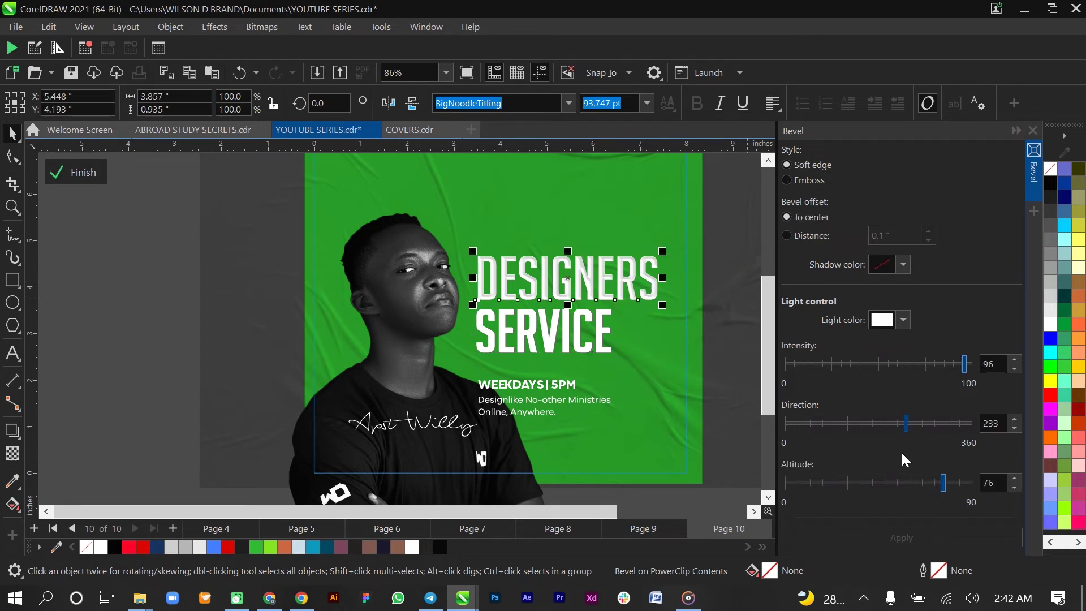
# Give DESIGNERS an emboss bevel with a light direction of 59.
pyautogui.click(807, 181)
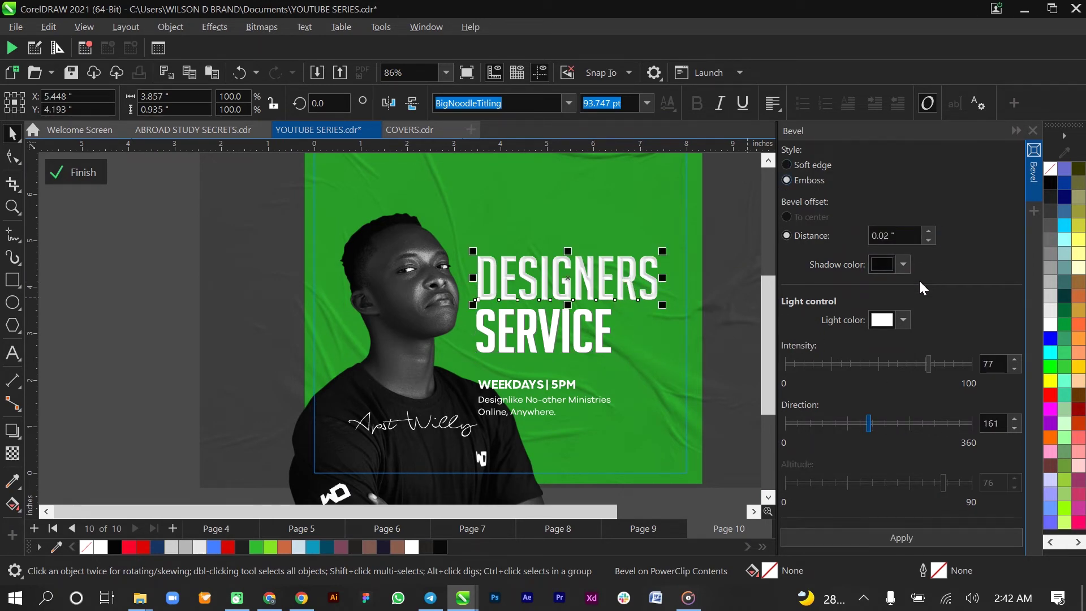
pyautogui.click(955, 535)
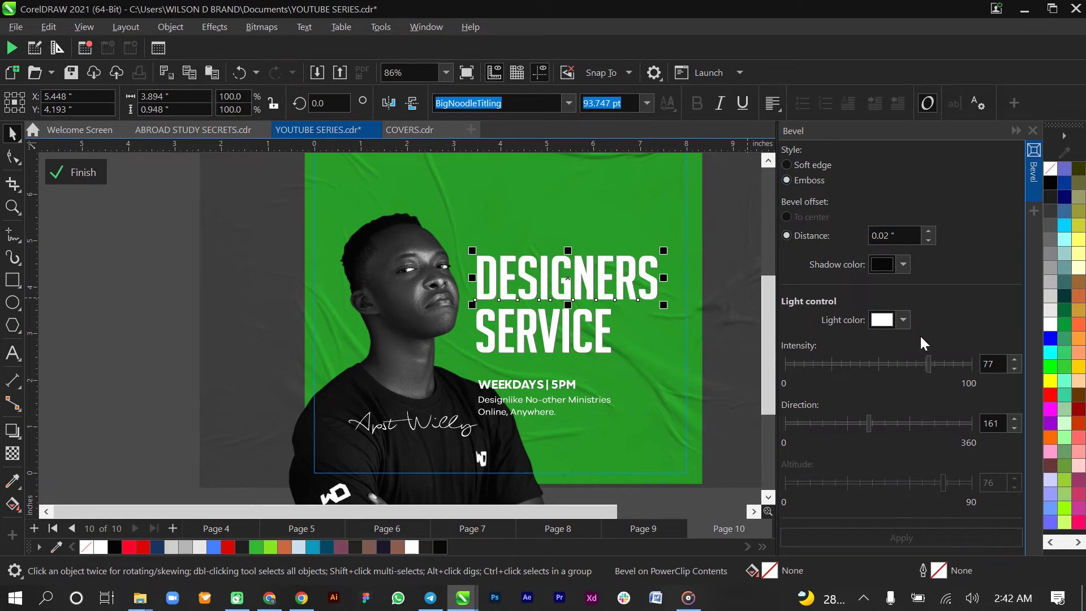
pyautogui.click(903, 424)
pyautogui.click(939, 538)
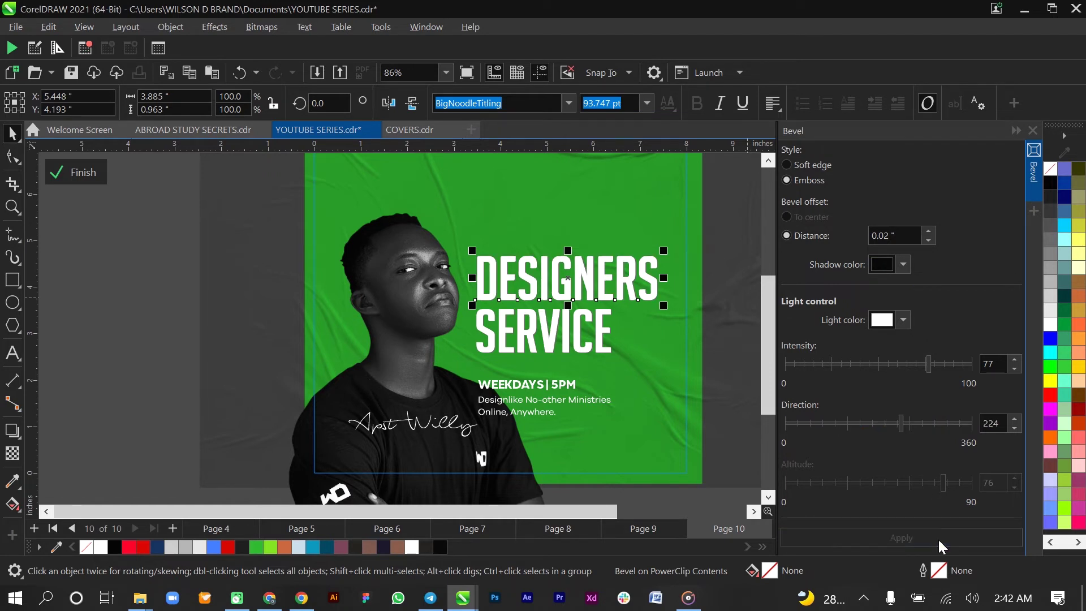
pyautogui.click(830, 423)
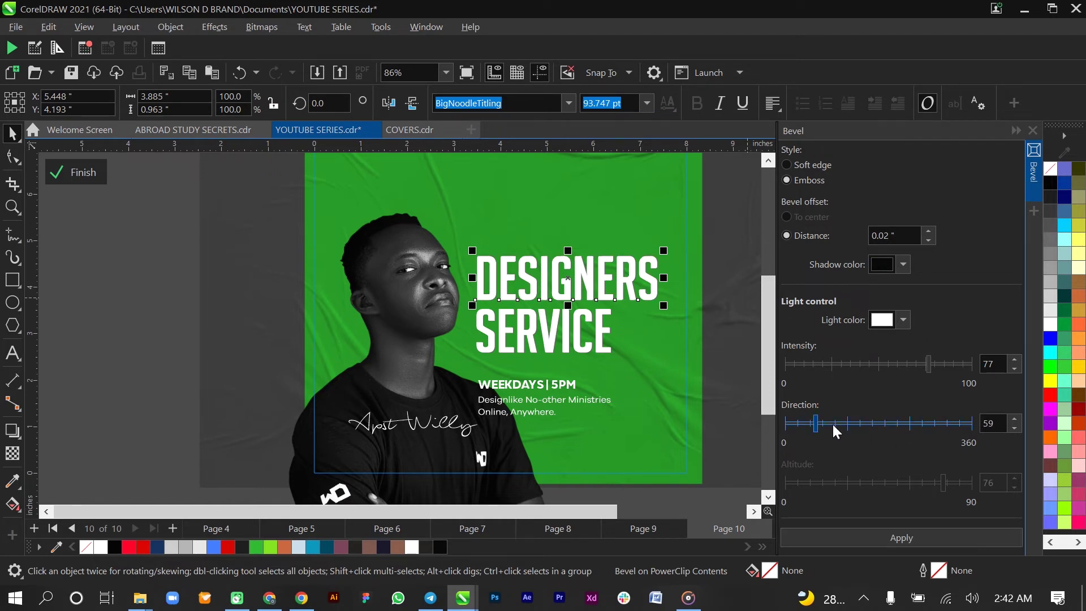
pyautogui.click(918, 541)
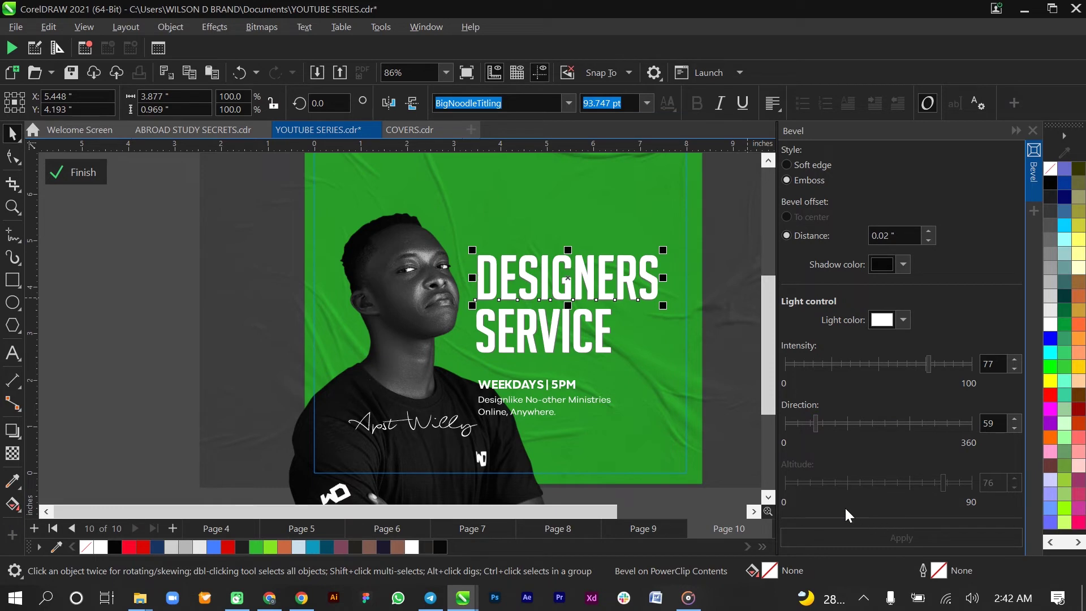
# Change the light direction of SERVICE's emboss bevel from 161 to 120.
pyautogui.click(604, 335)
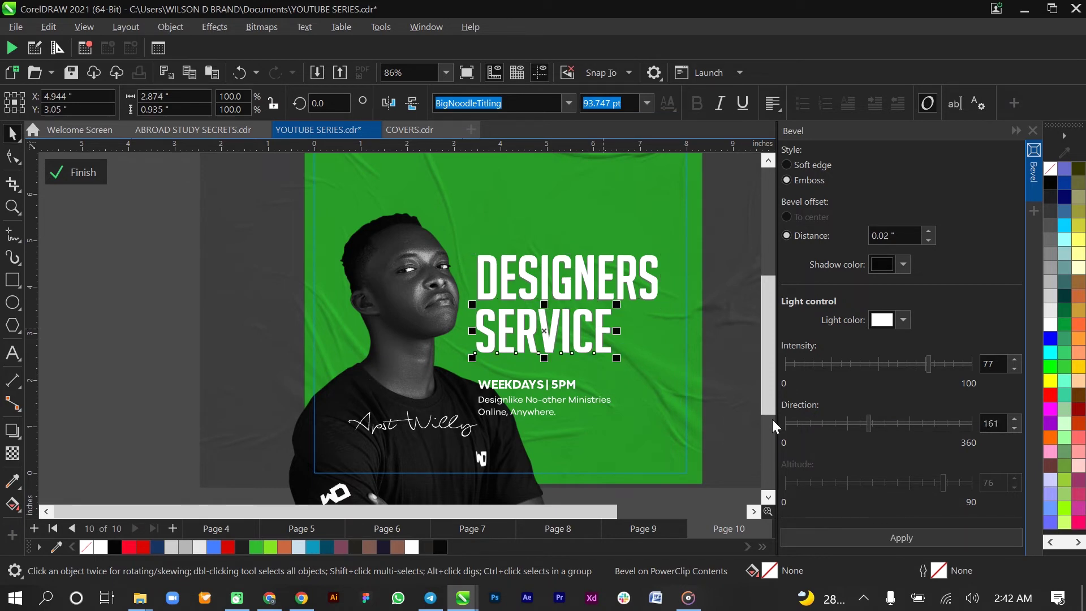
pyautogui.click(846, 424)
pyautogui.click(912, 533)
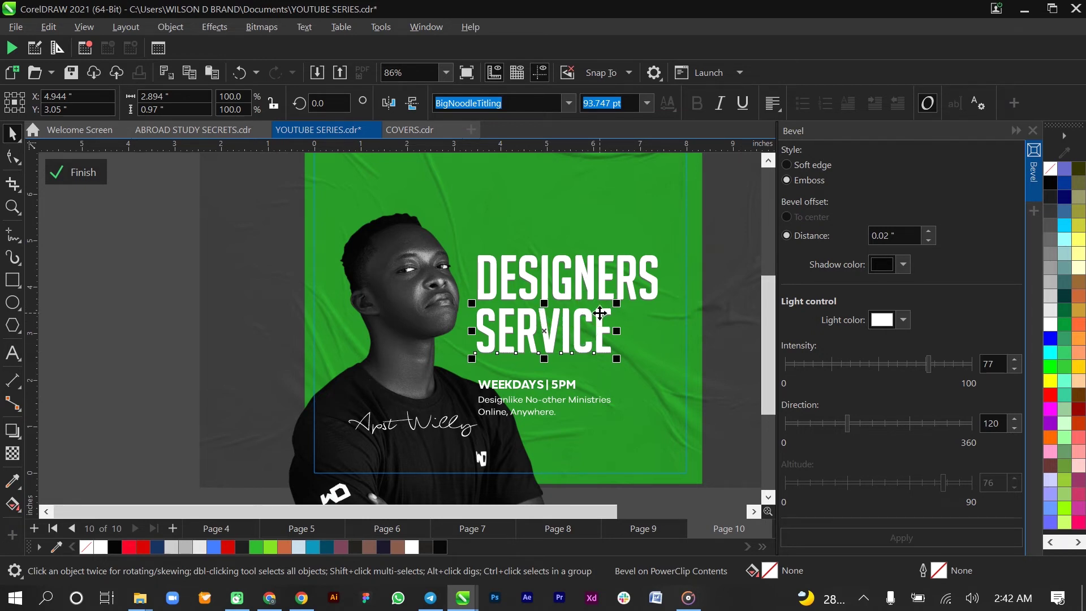
pyautogui.scroll(-1, 599, 313)
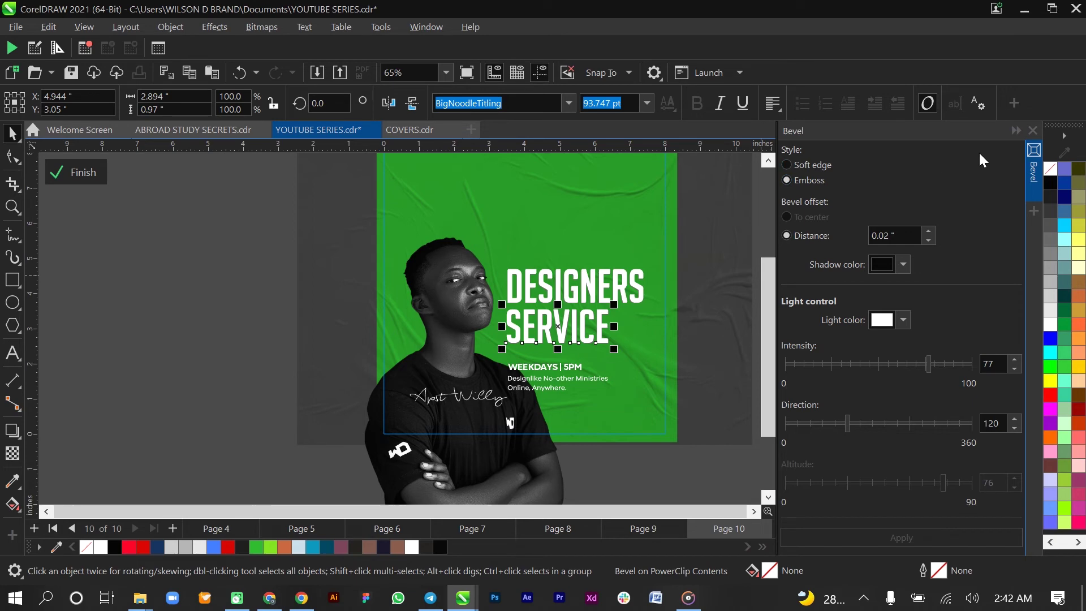
# Collapse the Bevel docker and finish editing the photo cropped inside the green frame.
pyautogui.click(1016, 130)
pyautogui.scroll(1, 639, 255)
pyautogui.scroll(-1, 639, 254)
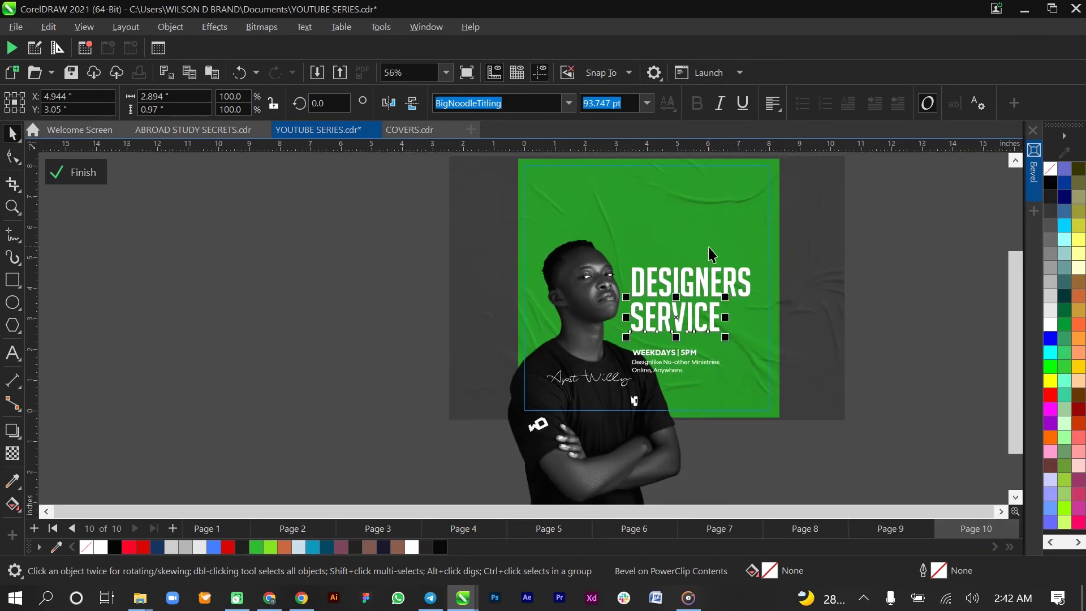
pyautogui.scroll(-1, 711, 254)
pyautogui.scroll(1, 623, 271)
pyautogui.press('alt')
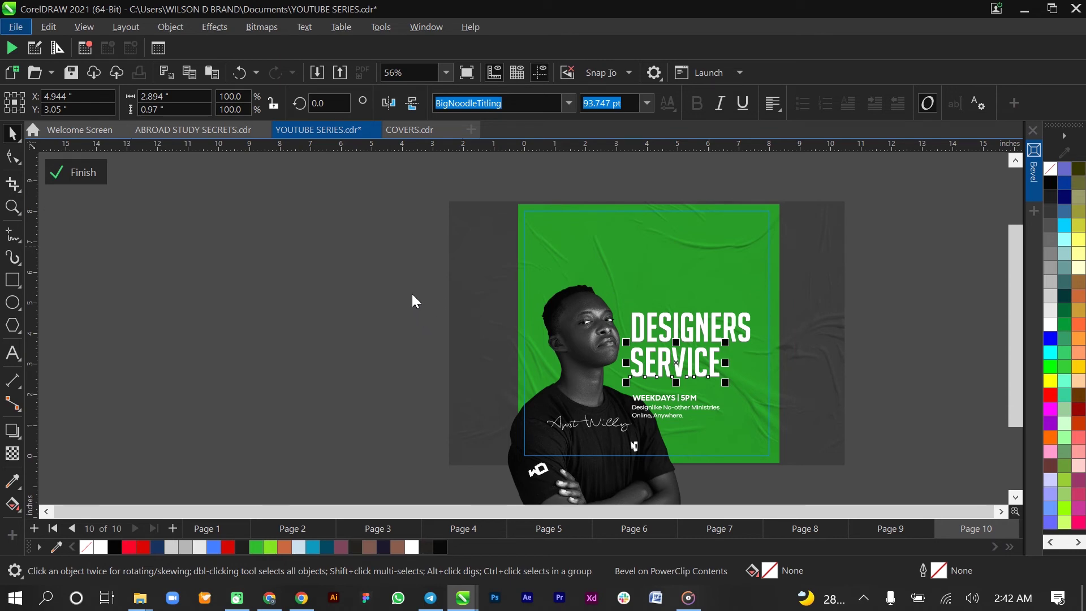
pyautogui.keyDown('ctrl'); pyautogui.click(378, 376); pyautogui.keyUp('ctrl')
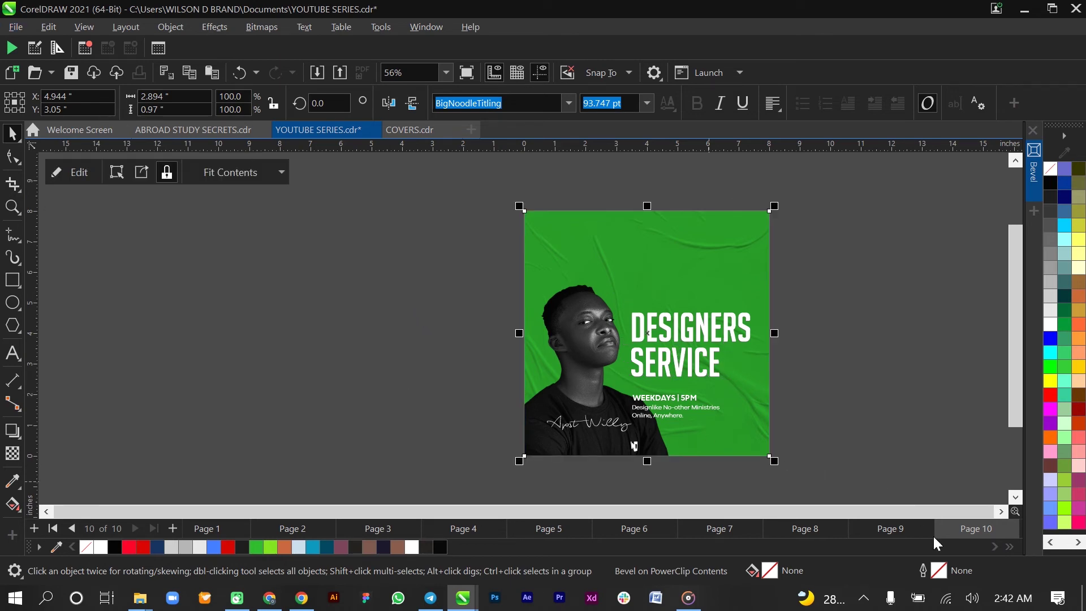